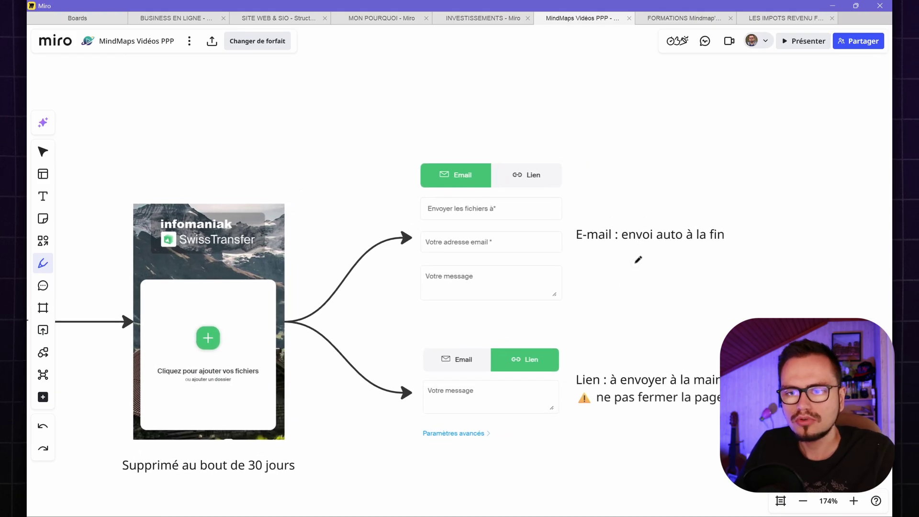
# Underline "E-mail" and circle the selected Lien option in red on the SwissTransfer diagram
pyautogui.moveTo(576, 249); pyautogui.dragTo(605, 249)
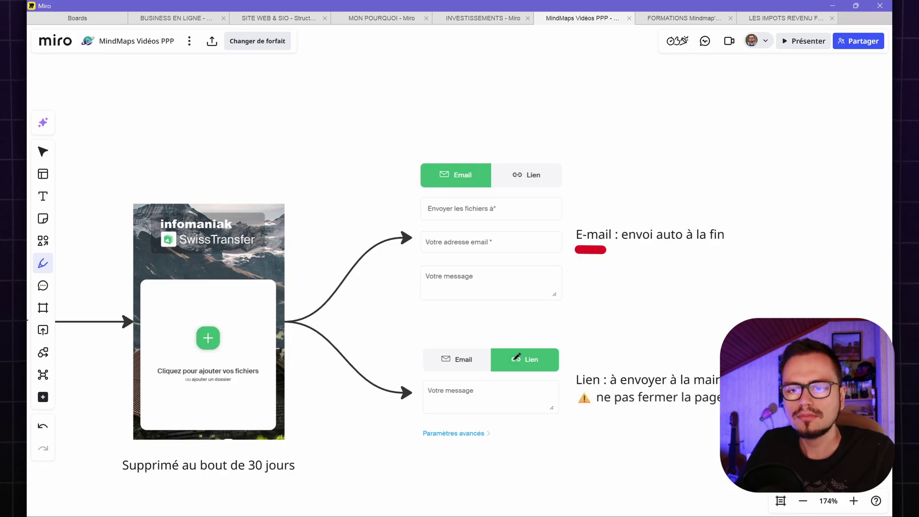
pyautogui.moveTo(516, 339)
pyautogui.mouseDown()
pyautogui.moveTo(506, 349)
pyautogui.moveTo(549, 364)
pyautogui.moveTo(535, 346)
pyautogui.mouseUp()
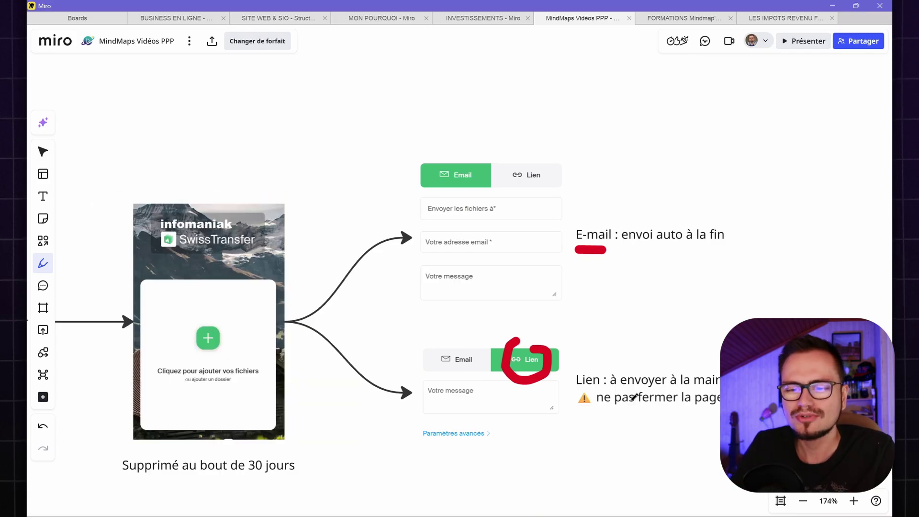
# Draw a red line beneath the pCloud logo in the "Mon nouveau système" diagram
pyautogui.scroll(-3, 634, 396)
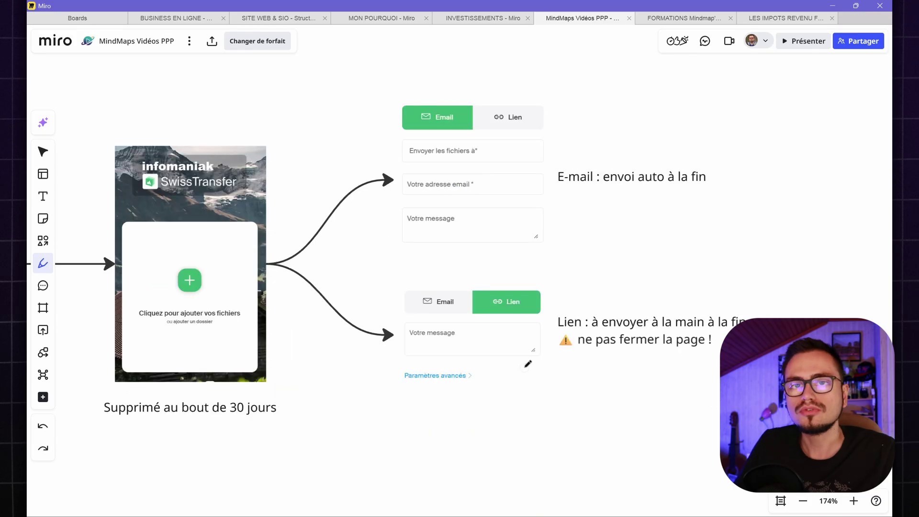
pyautogui.scroll(-4, 512, 363)
pyautogui.scroll(-5, 393, 379)
pyautogui.hscroll(-6, 393, 379)
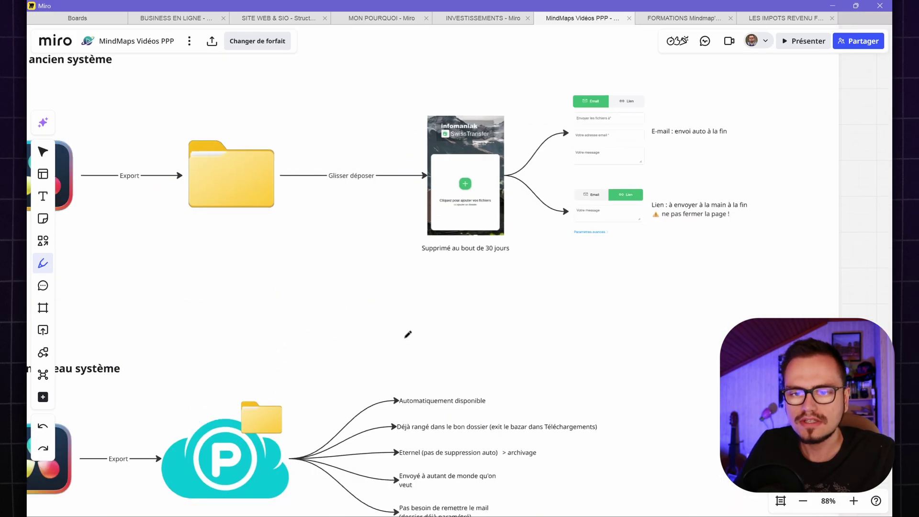
pyautogui.moveTo(322, 423); pyautogui.dragTo(481, 421)
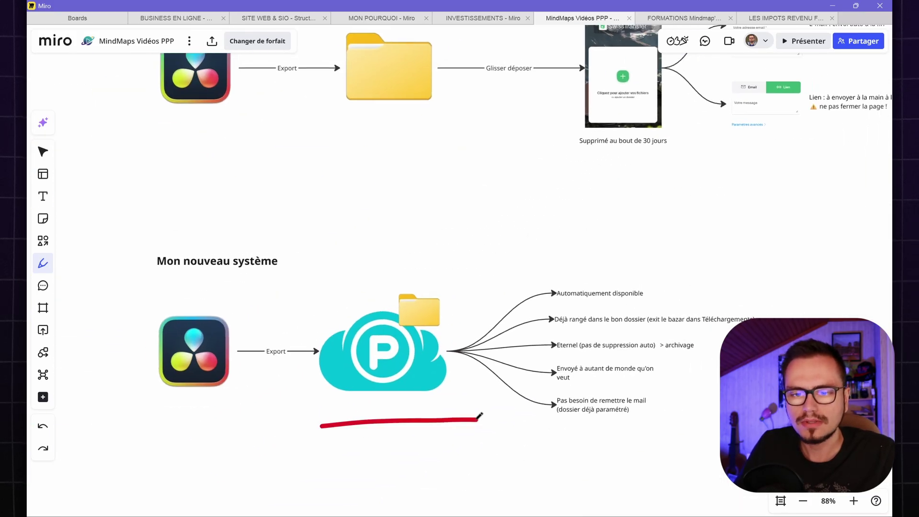
# Underline "Export" and circle the yellow folder on the pCloud logo in red under "Mon nouveau système"
pyautogui.scroll(3, 249, 378)
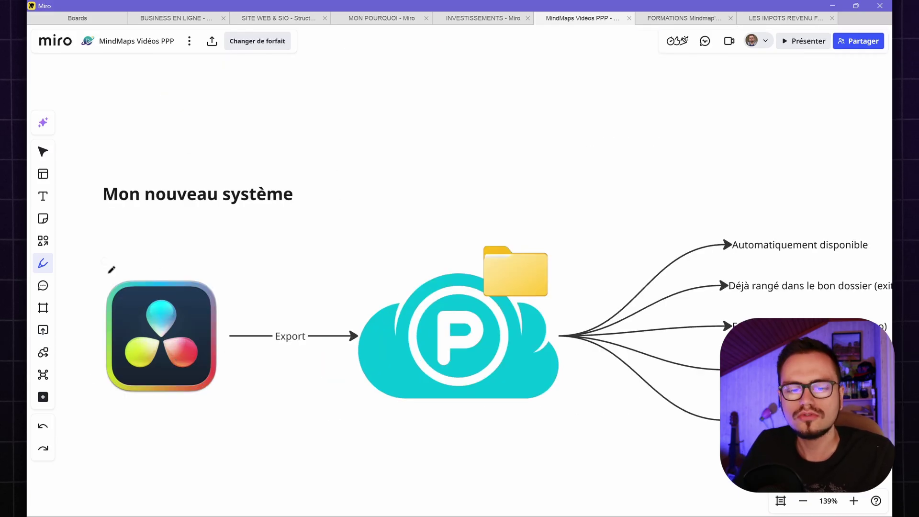
pyautogui.hscroll(2, 288, 278)
pyautogui.moveTo(223, 355); pyautogui.dragTo(263, 355)
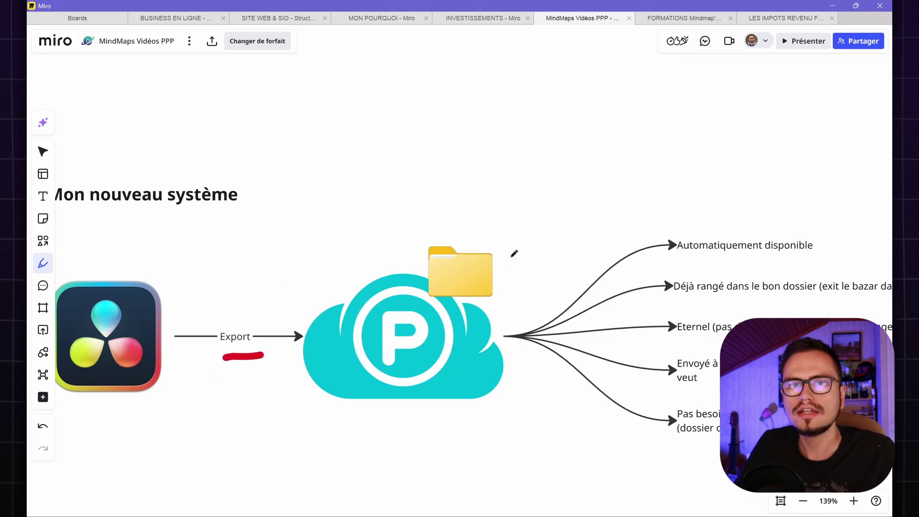
pyautogui.moveTo(485, 229)
pyautogui.mouseDown()
pyautogui.moveTo(409, 228)
pyautogui.moveTo(564, 263)
pyautogui.moveTo(509, 225)
pyautogui.mouseUp()
pyautogui.scroll(-1, 489, 297)
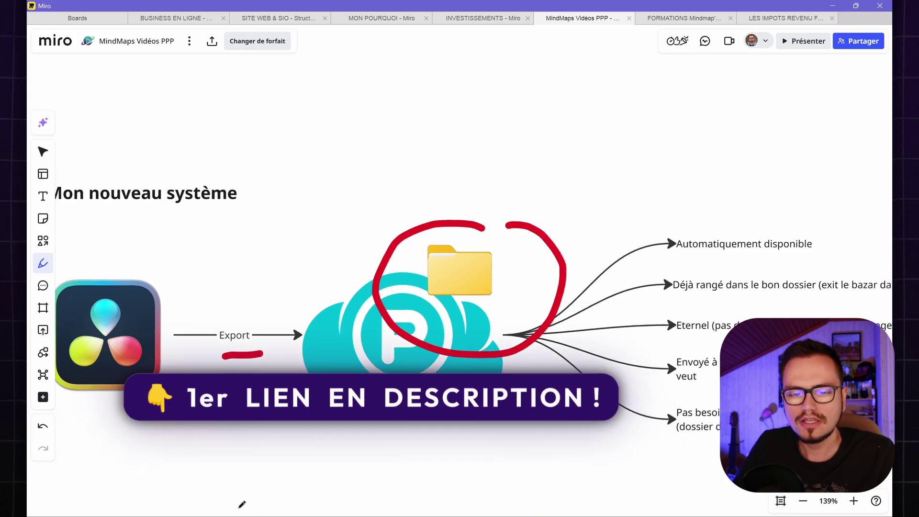
# Show the computer's drives in a new File Explorer window and select the pCloud drive
pyautogui.click(244, 516)
pyautogui.moveTo(262, 500)
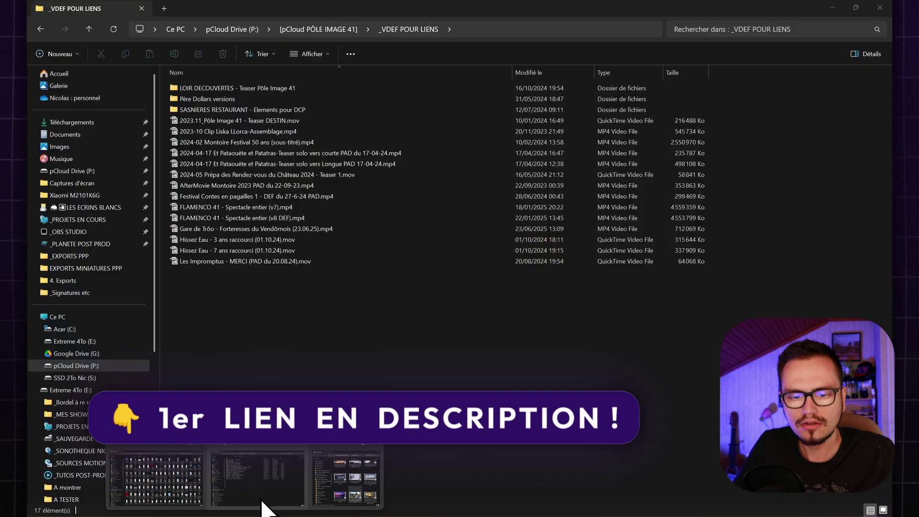
pyautogui.rightClick(244, 514)
pyautogui.click(244, 471)
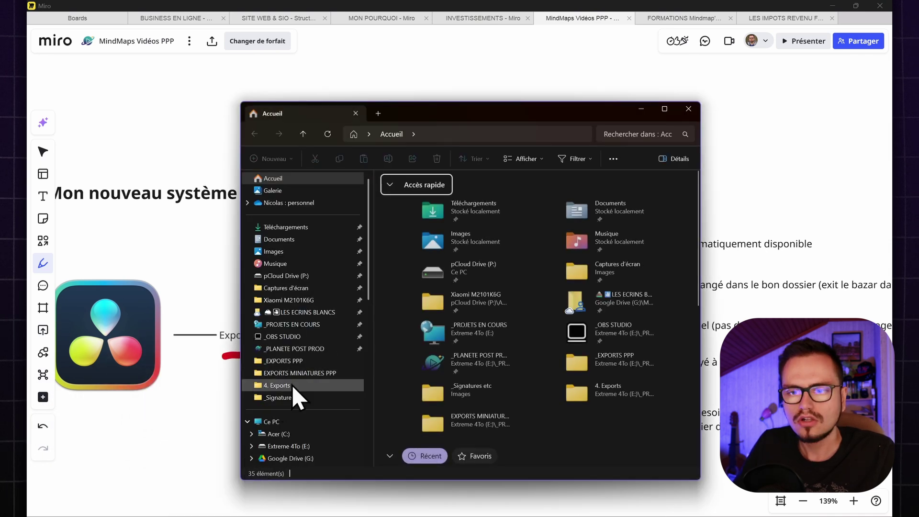
pyautogui.click(271, 421)
pyautogui.click(577, 234)
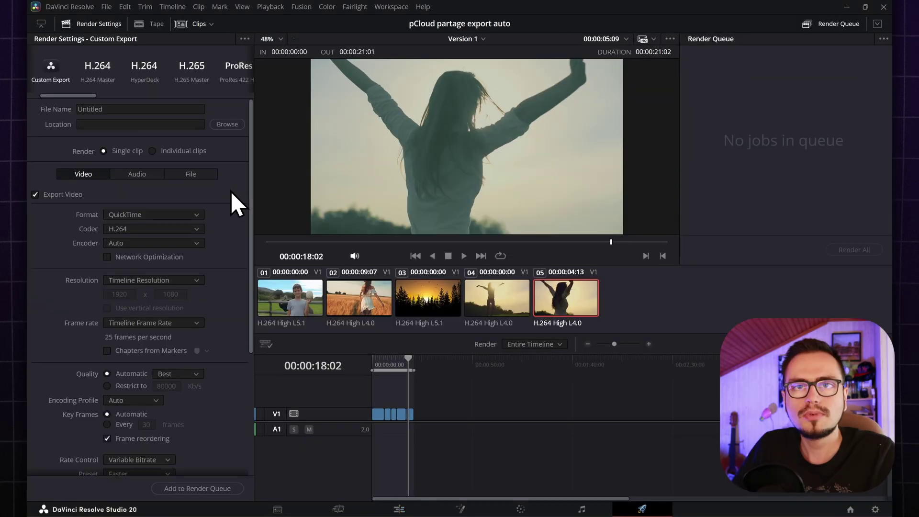
# In DaVinci Resolve's render settings, choose the "Dossier partage exports" folder on pCloud Drive (P:) as the export destination
pyautogui.click(237, 125)
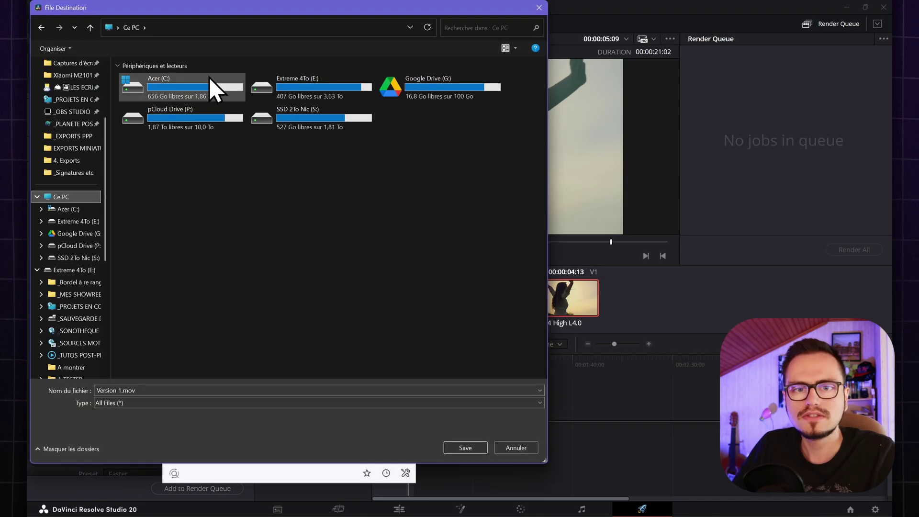
pyautogui.doubleClick(190, 115)
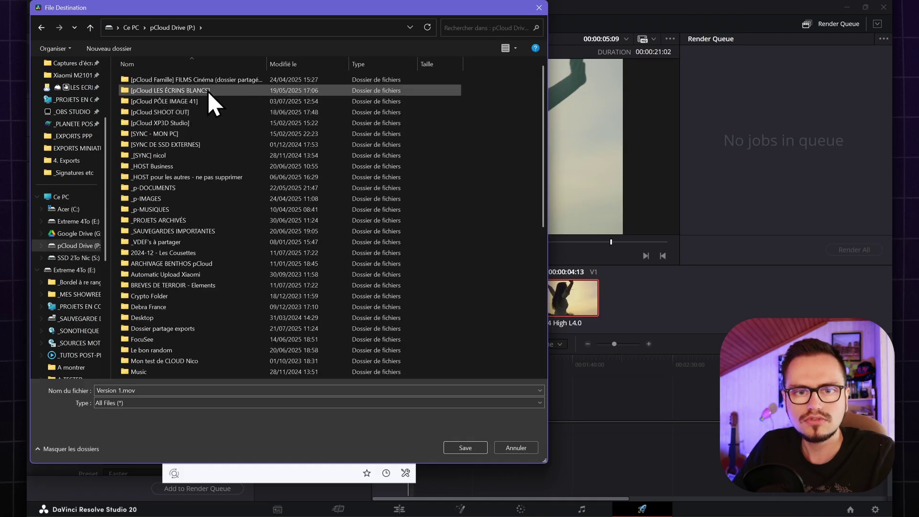
pyautogui.scroll(-3, 196, 296)
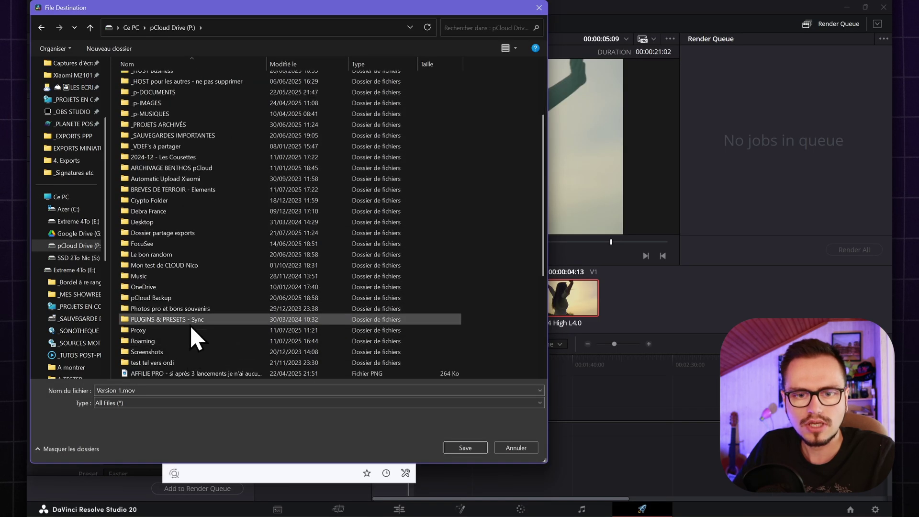
pyautogui.click(196, 236)
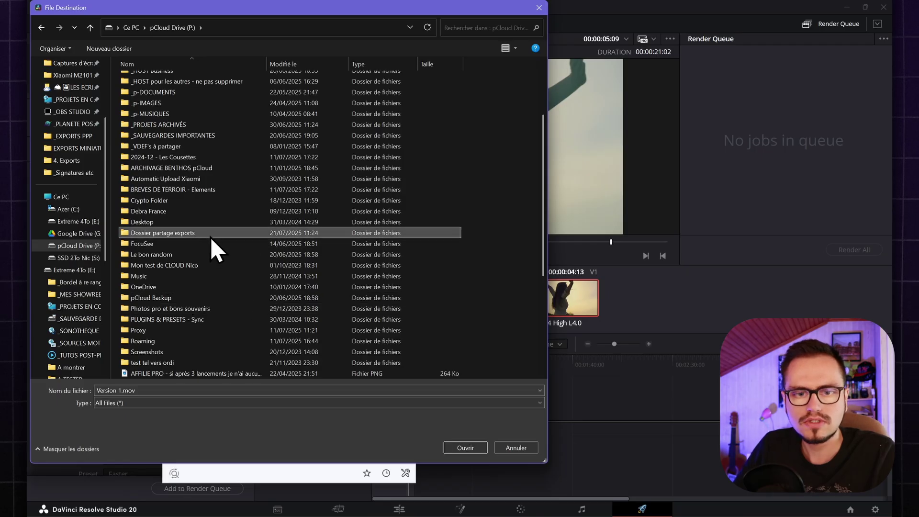
pyautogui.click(467, 450)
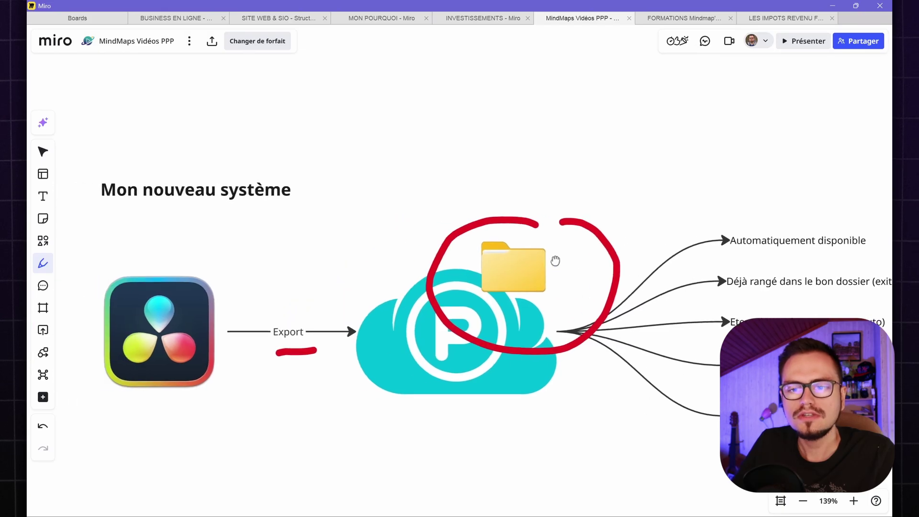
# In Miro, tick "Automatiquement disponible" and the "Déjà rangé dans le bon dossier" line in red, underlining "bon dossier"
pyautogui.moveTo(556, 261); pyautogui.dragTo(560, 255)
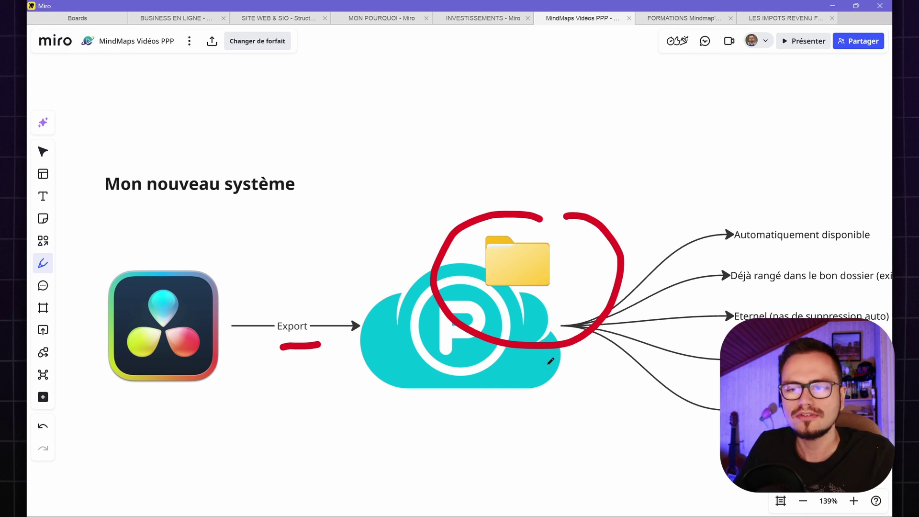
pyautogui.hscroll(3, 586, 322)
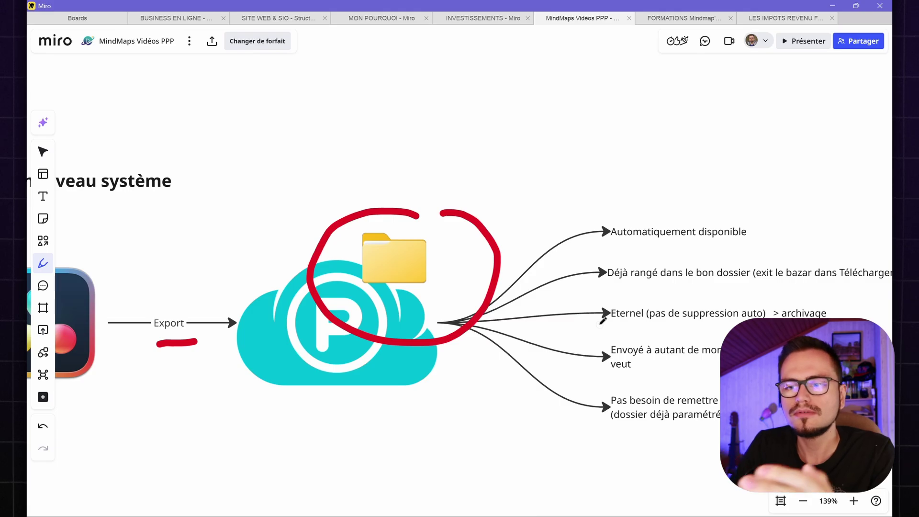
pyautogui.hscroll(1, 722, 305)
pyautogui.hscroll(4, 722, 304)
pyautogui.moveTo(549, 248); pyautogui.dragTo(568, 235)
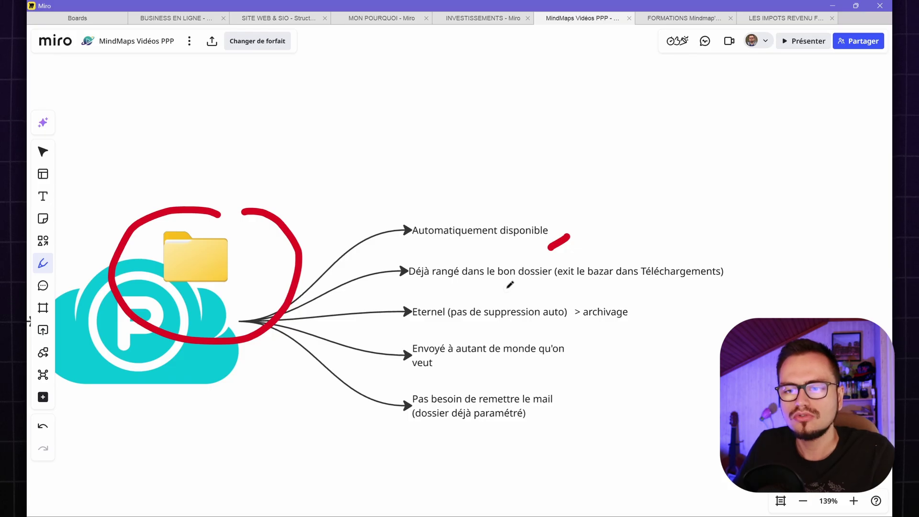
pyautogui.moveTo(548, 283); pyautogui.dragTo(494, 283)
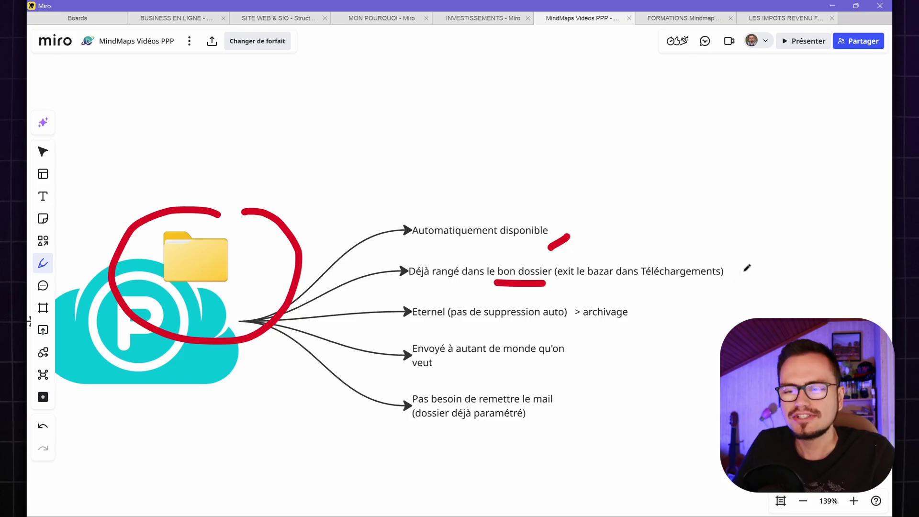
pyautogui.moveTo(718, 292); pyautogui.dragTo(743, 276)
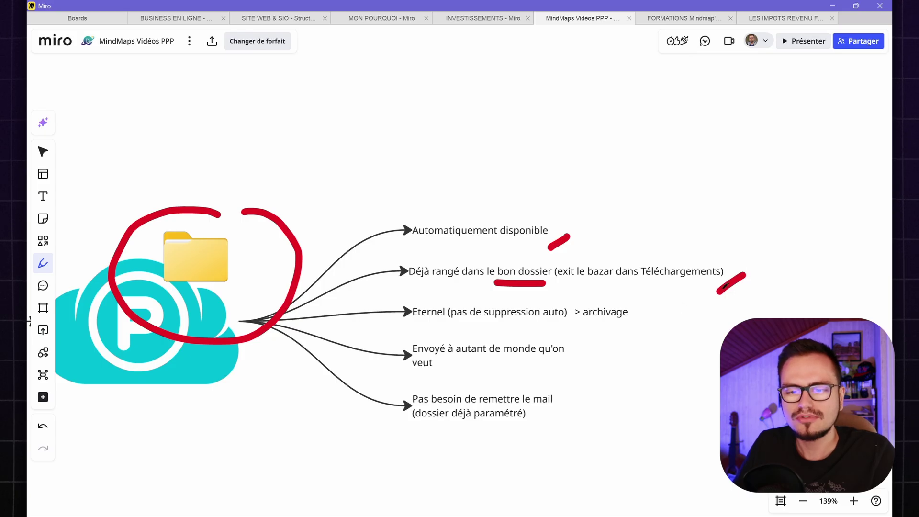
# Underline "Eternel" in the pCloud benefits and circle "30 jours" beneath the SwissTransfer image
pyautogui.moveTo(413, 324); pyautogui.dragTo(461, 324)
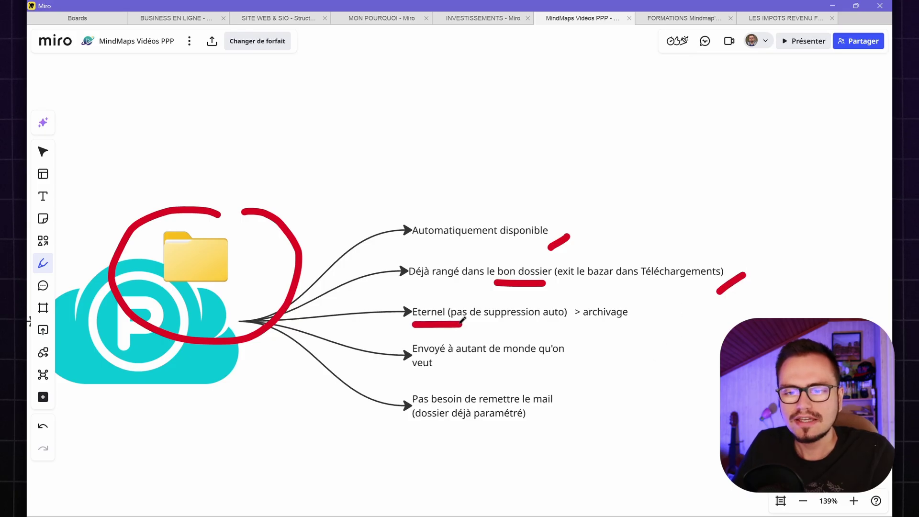
pyautogui.moveTo(654, 203); pyautogui.dragTo(478, 400)
pyautogui.moveTo(401, 167)
pyautogui.mouseDown()
pyautogui.moveTo(391, 212)
pyautogui.moveTo(406, 165)
pyautogui.mouseUp()
pyautogui.moveTo(467, 200); pyautogui.dragTo(476, 217)
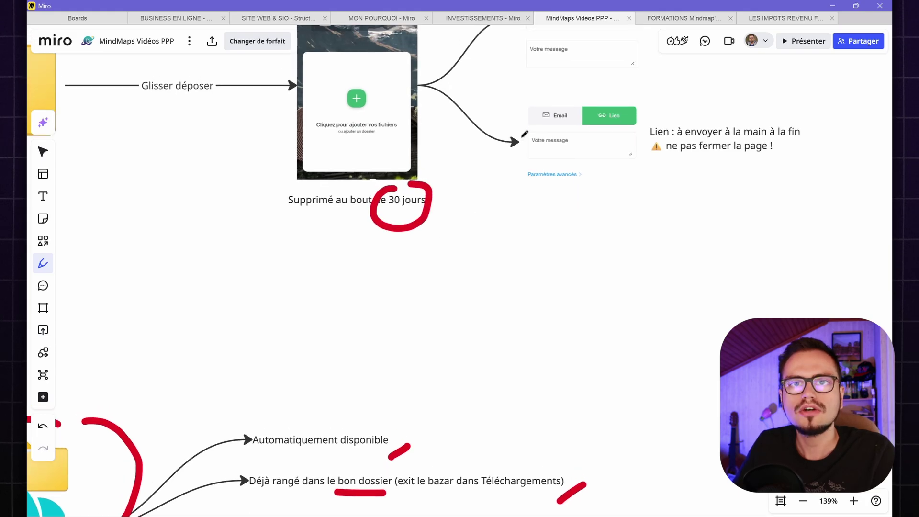
# Add a red tick at the end of the "Eternel (pas de suppression auto) > archivage" line
pyautogui.moveTo(480, 175); pyautogui.dragTo(500, 193)
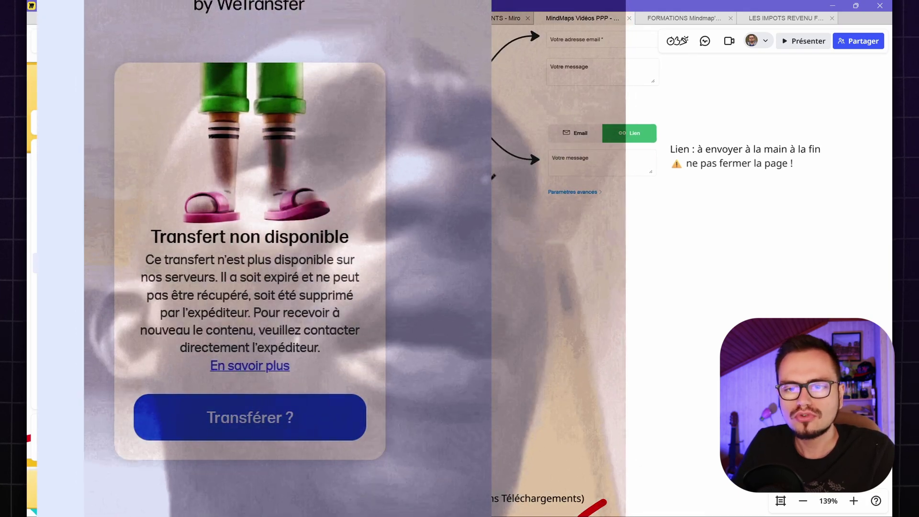
pyautogui.scroll(-4, 492, 344)
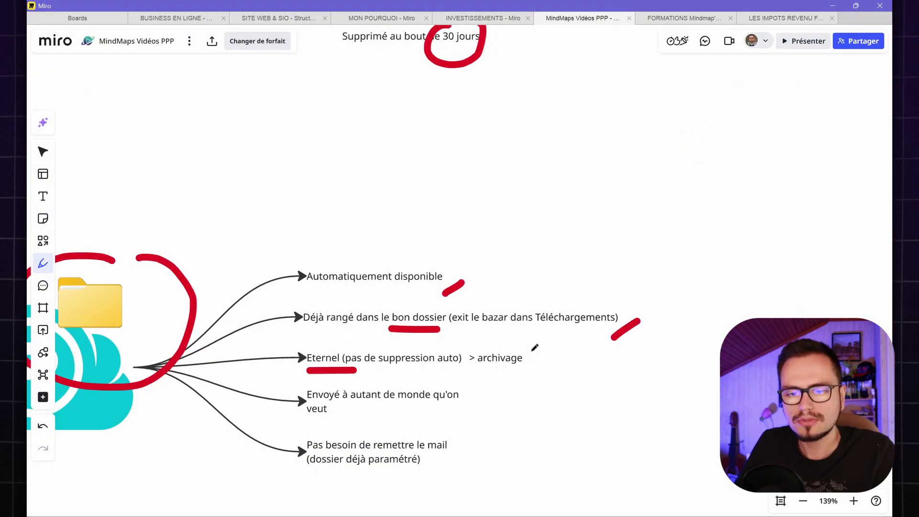
pyautogui.moveTo(522, 374); pyautogui.dragTo(539, 361)
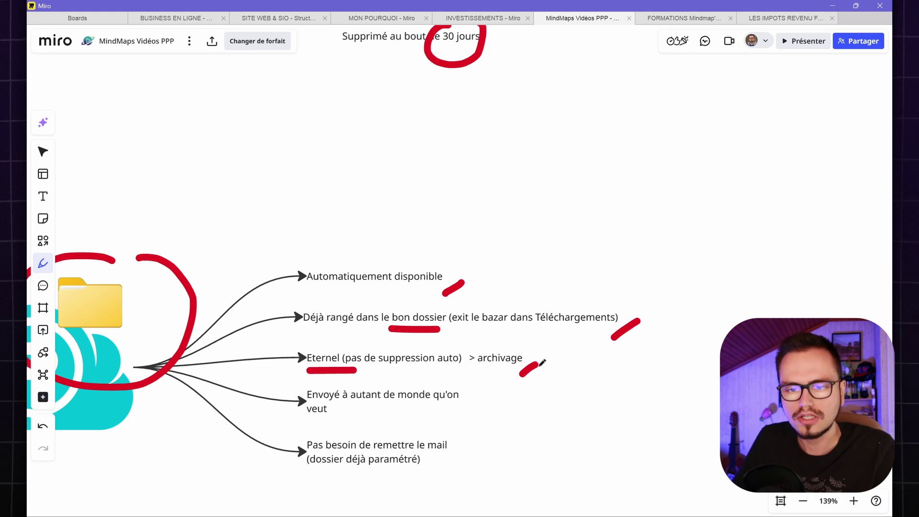
# Mark the end of "Lien : à envoyer à la main à la fin" with a red stroke, and return to the pCloud benefits
pyautogui.scroll(-3, 542, 363)
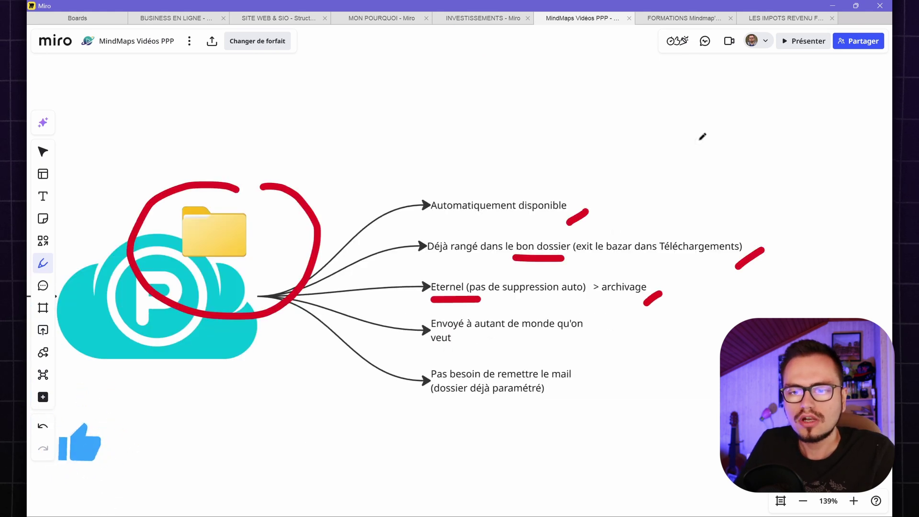
pyautogui.scroll(5, 702, 136)
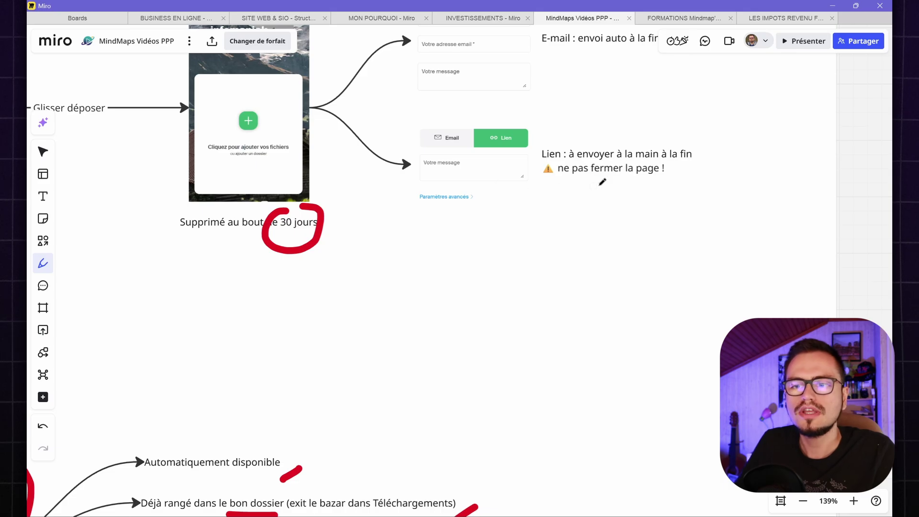
pyautogui.moveTo(686, 165); pyautogui.dragTo(714, 153)
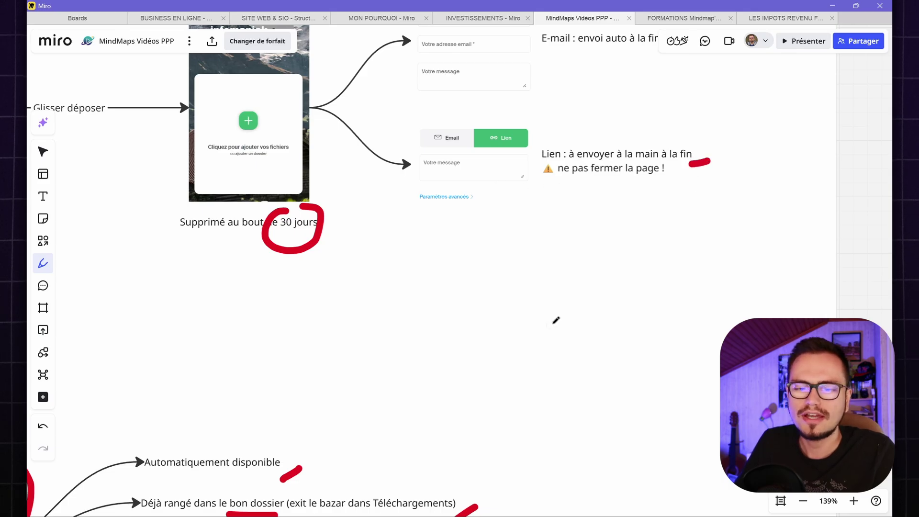
pyautogui.scroll(-5, 554, 320)
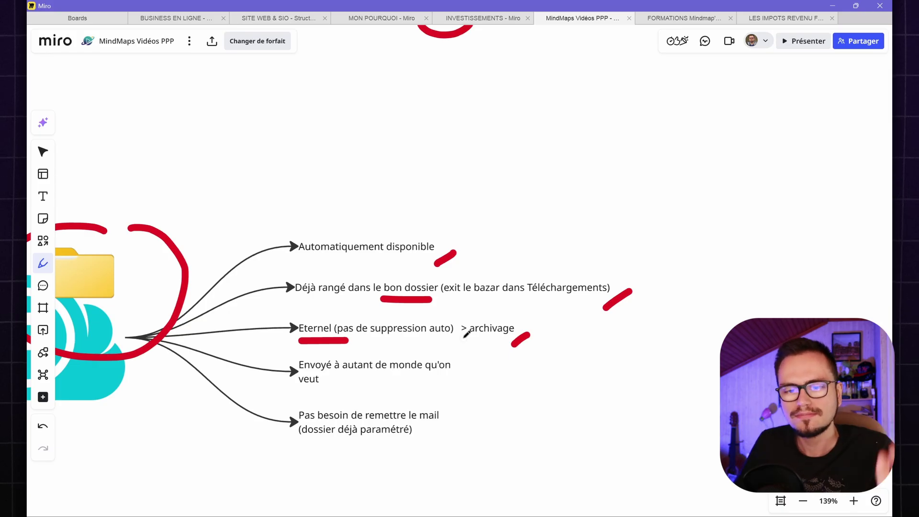
pyautogui.scroll(-1, 457, 349)
pyautogui.hscroll(-1, 457, 349)
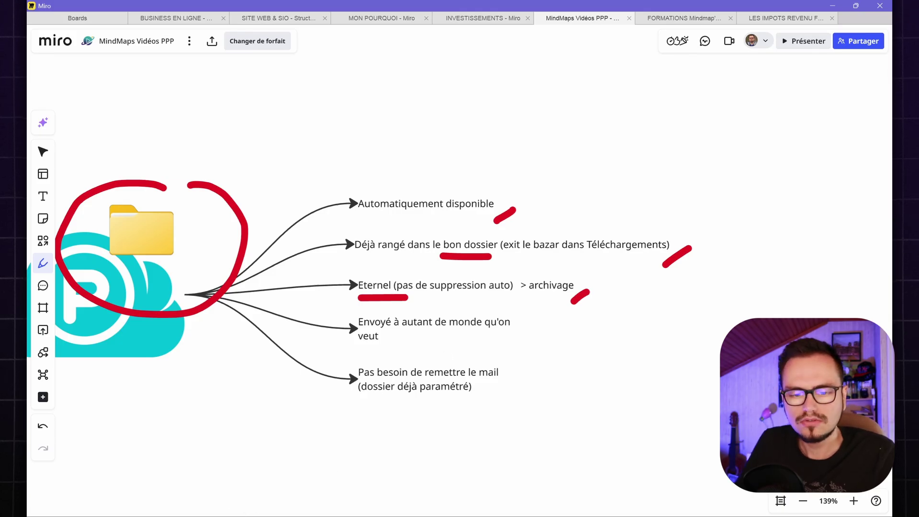
# Create a folder named "Dossier partage exports" on pCloud Drive (P:) in File Explorer and open it
pyautogui.moveTo(223, 515)
pyautogui.press('super+e')
pyautogui.doubleClick(584, 241)
pyautogui.hotkey('ctrl', 'shift', 'n')
pyautogui.press('capslock')
pyautogui.write('Dossie')
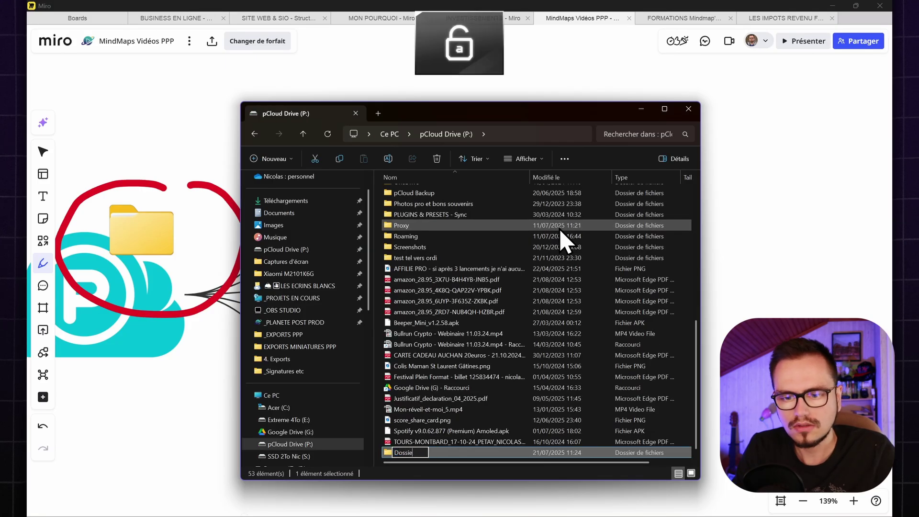
pyautogui.write('r partage exports')
pyautogui.press('Return')
pyautogui.press('Return')
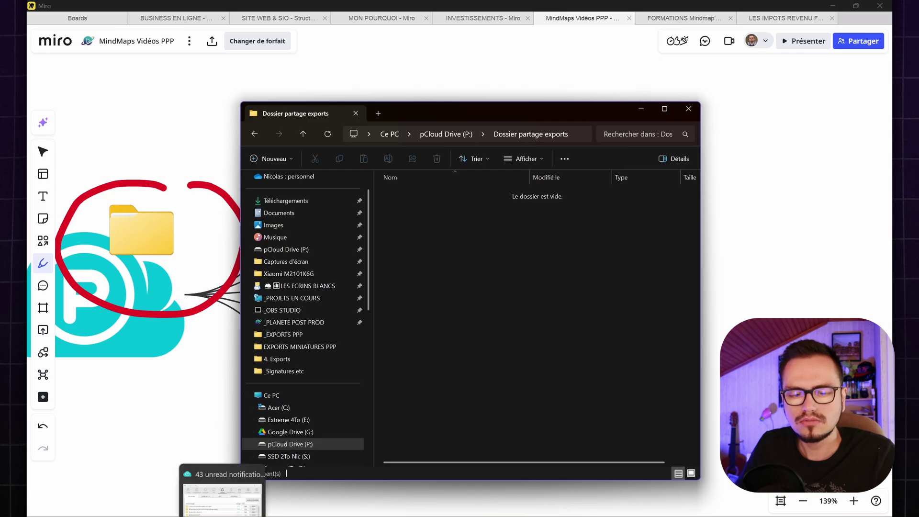
# Open the pCloud desktop app and arrange its window beside the File Explorer window
pyautogui.click(222, 516)
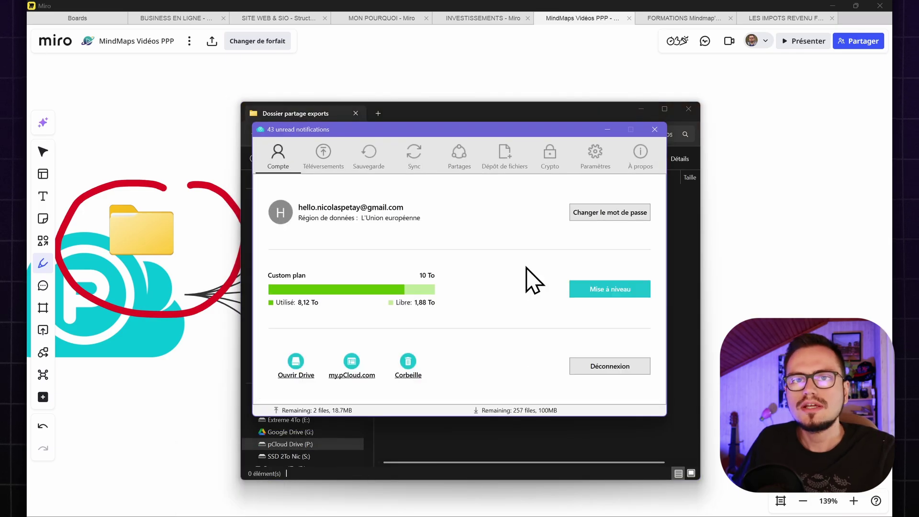
pyautogui.moveTo(497, 130); pyautogui.dragTo(359, 191)
pyautogui.moveTo(442, 111); pyautogui.dragTo(602, 95)
pyautogui.click(336, 190)
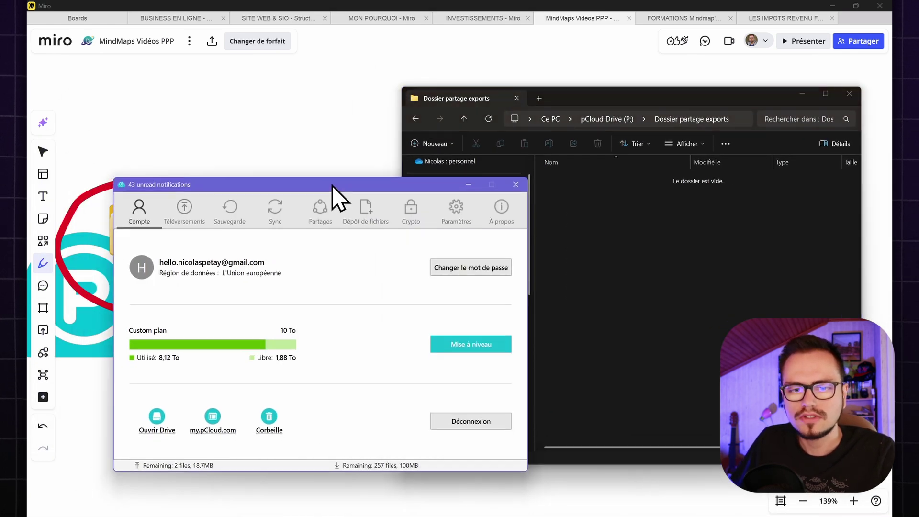
# Start a folder invitation from the pCloud shares list and choose "Dossier partage exports" as the folder to share
pyautogui.moveTo(336, 190); pyautogui.dragTo(333, 132)
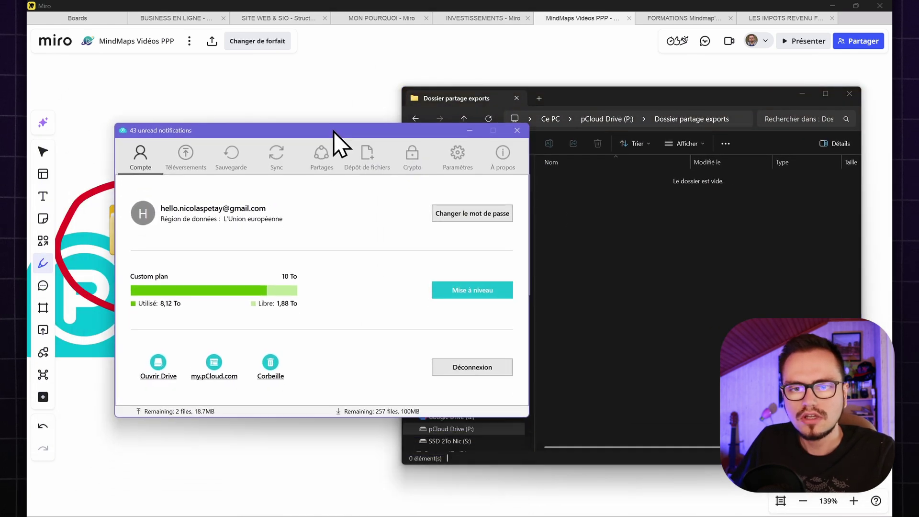
pyautogui.click(324, 172)
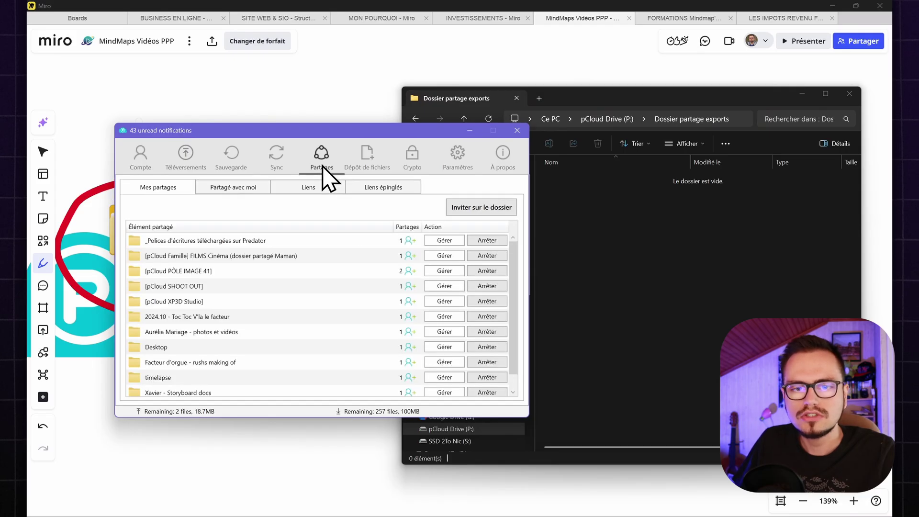
pyautogui.click(485, 213)
pyautogui.moveTo(558, 226); pyautogui.dragTo(561, 267)
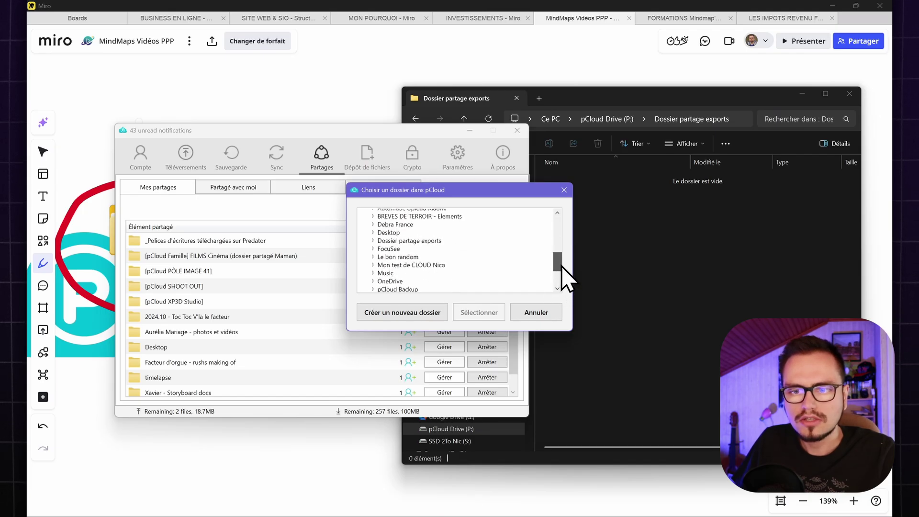
pyautogui.click(441, 242)
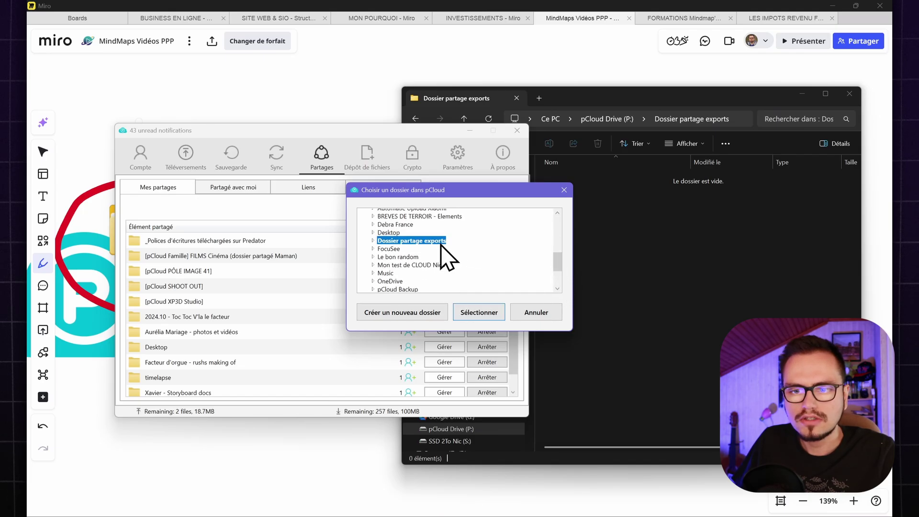
pyautogui.click(477, 314)
# Fill in the invitation with the collaborator's e-mail and the message "coucou", check the editing permission choices, and close it without sending
pyautogui.click(308, 295)
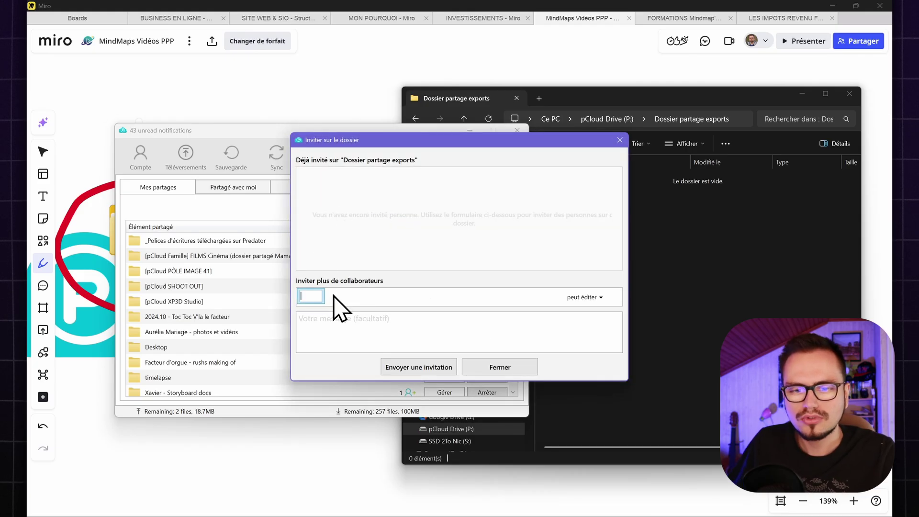
pyautogui.hotkey('ctrl', 'v')
pyautogui.click(504, 333)
pyautogui.write('cou')
pyautogui.click(593, 297)
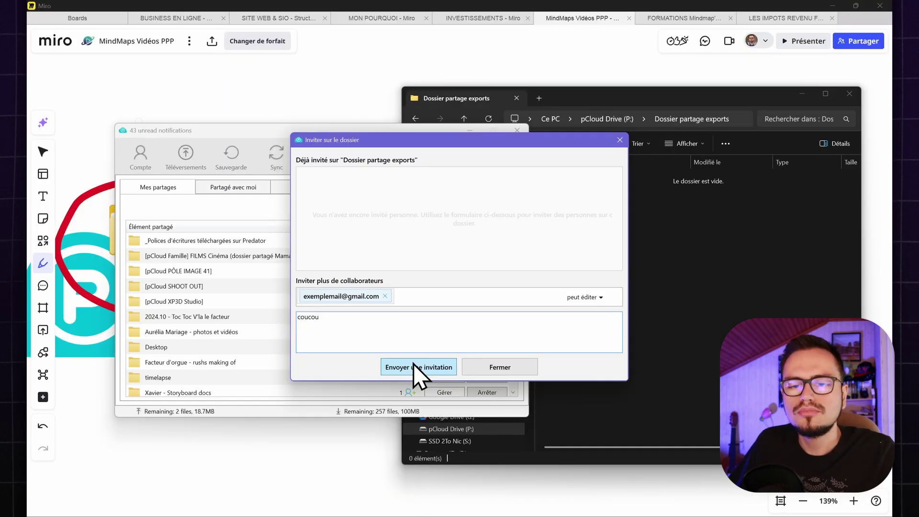
pyautogui.click(619, 139)
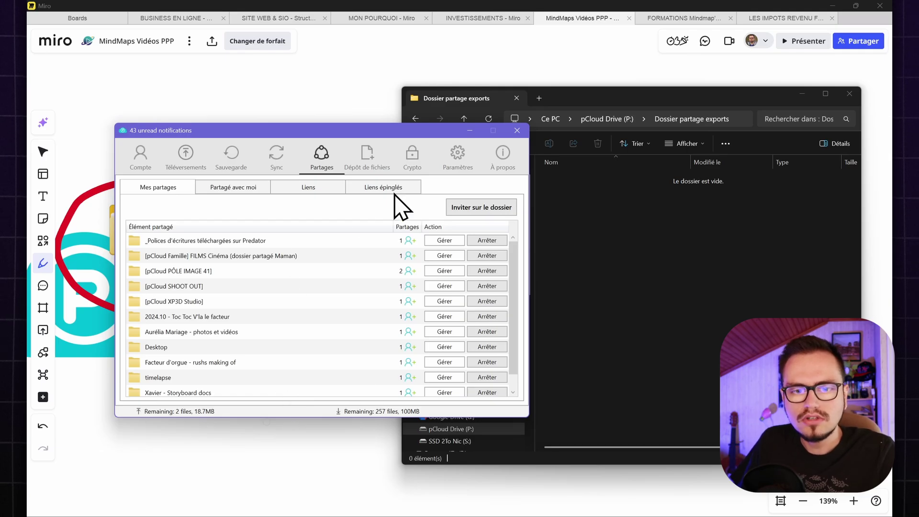
# Open the sharing management of "[pCloud PÔLE IMAGE 41]" and examine its invited collaborators, their permissions and the field for adding more
pyautogui.click(194, 271)
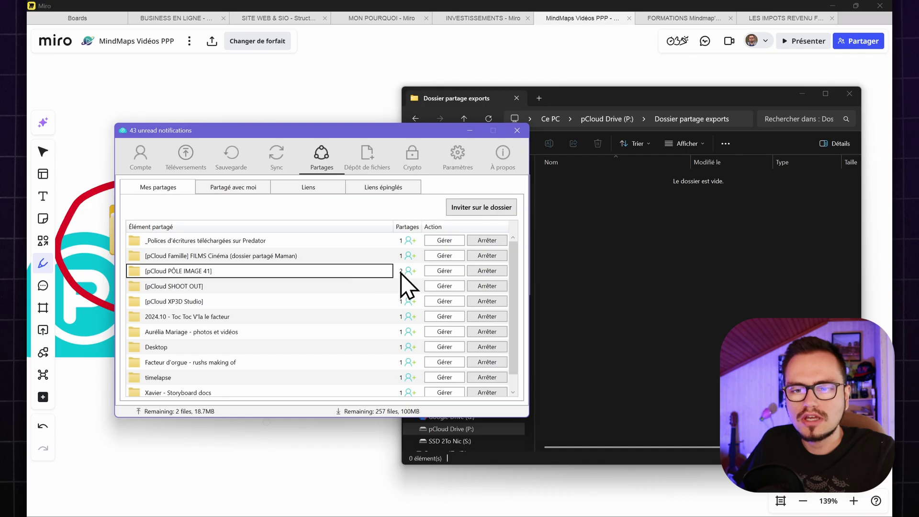
pyautogui.click(447, 272)
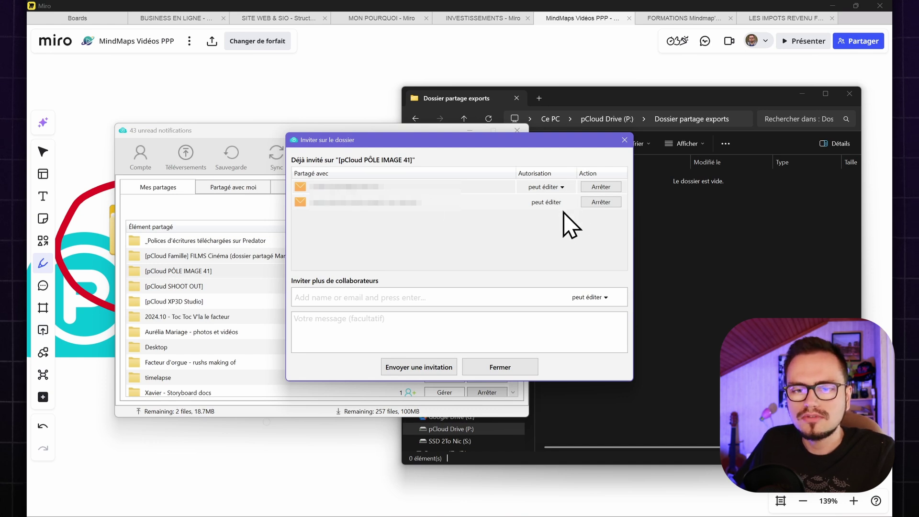
pyautogui.click(429, 297)
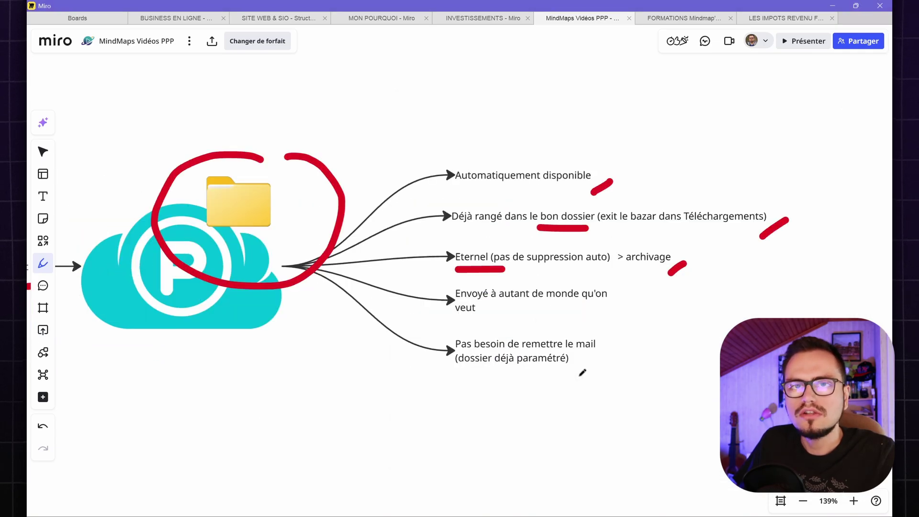
# On the Miro board, mark the "Pas besoin de remettre le mail" benefit in red and draw a double-headed arrow under the new system's DaVinci Resolve logo
pyautogui.moveTo(580, 375); pyautogui.dragTo(657, 335)
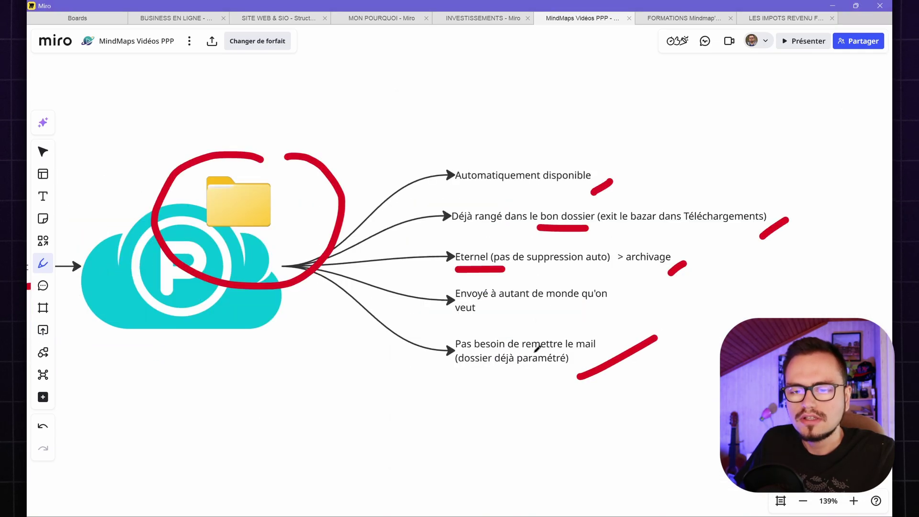
pyautogui.scroll(-2, 537, 345)
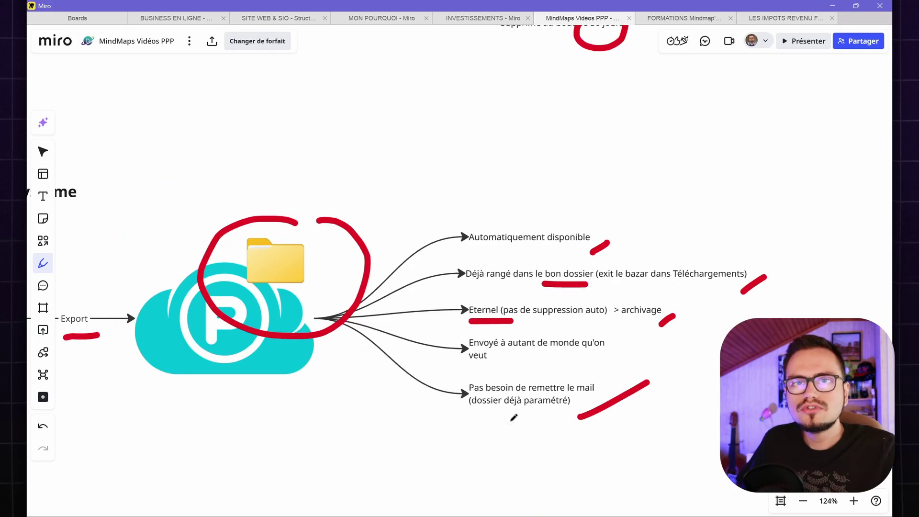
pyautogui.scroll(-2, 510, 421)
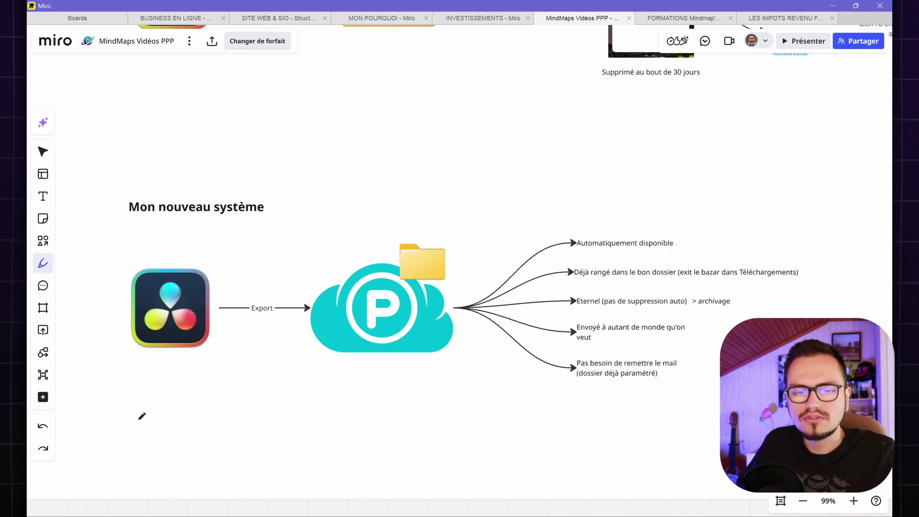
pyautogui.moveTo(138, 420); pyautogui.dragTo(238, 410)
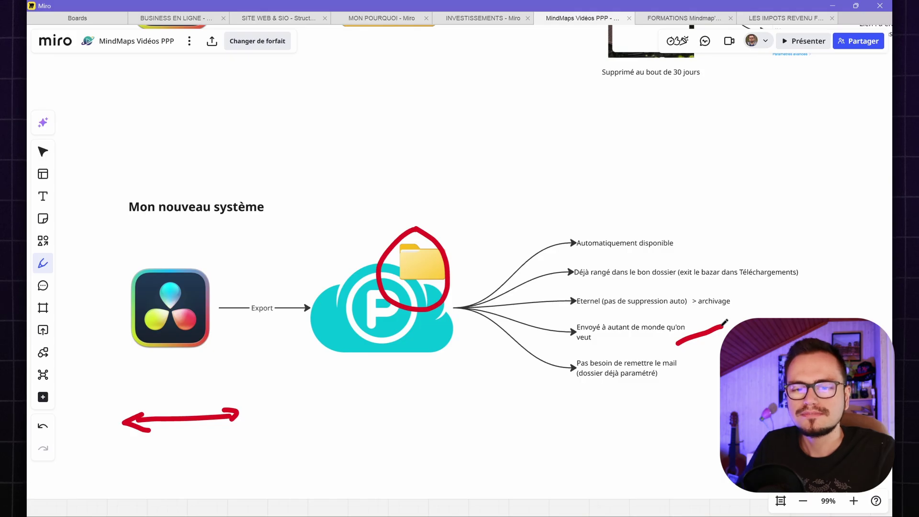
# In the old system diagram, underline the Resolve logo, folder and "Supprimé au bout de 30 jours" in red, and draw an arrow from folder to SwissTransfer
pyautogui.scroll(4, 574, 330)
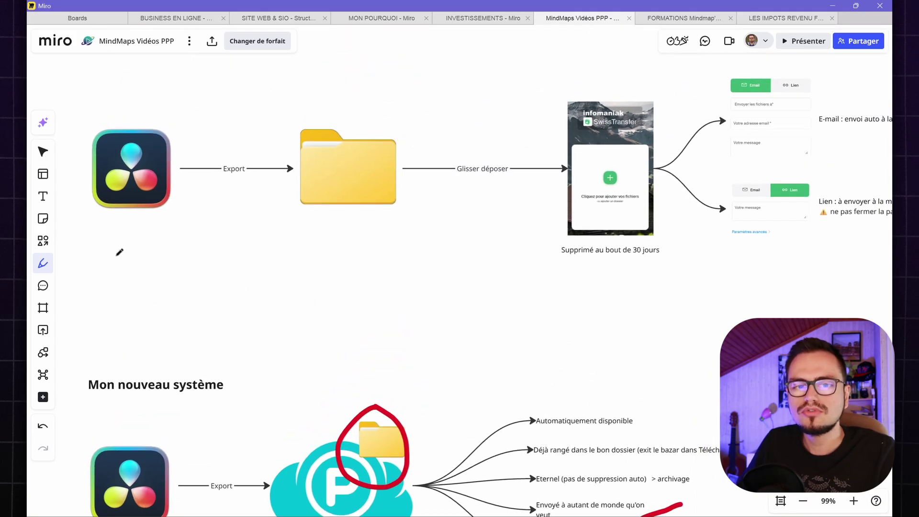
pyautogui.moveTo(92, 260); pyautogui.dragTo(176, 260)
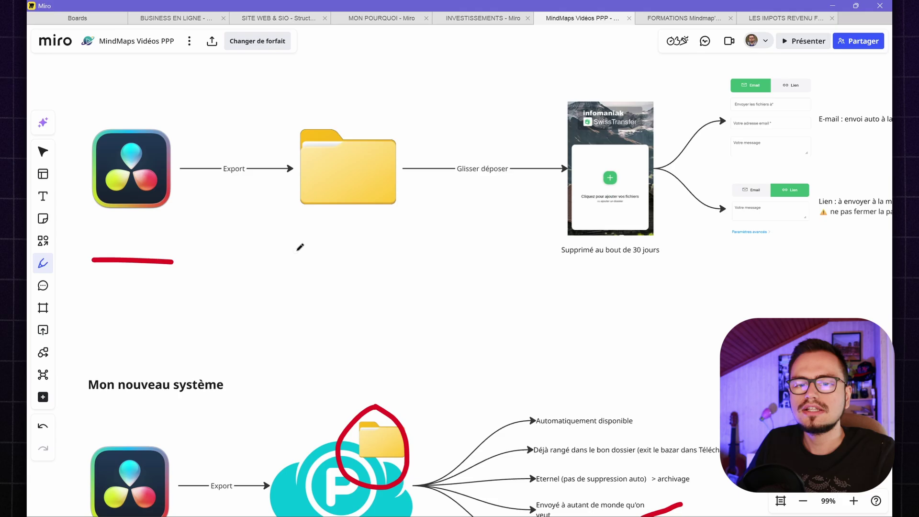
pyautogui.moveTo(296, 256)
pyautogui.mouseDown()
pyautogui.moveTo(390, 251)
pyautogui.moveTo(310, 272)
pyautogui.mouseUp()
pyautogui.moveTo(438, 289); pyautogui.dragTo(550, 282)
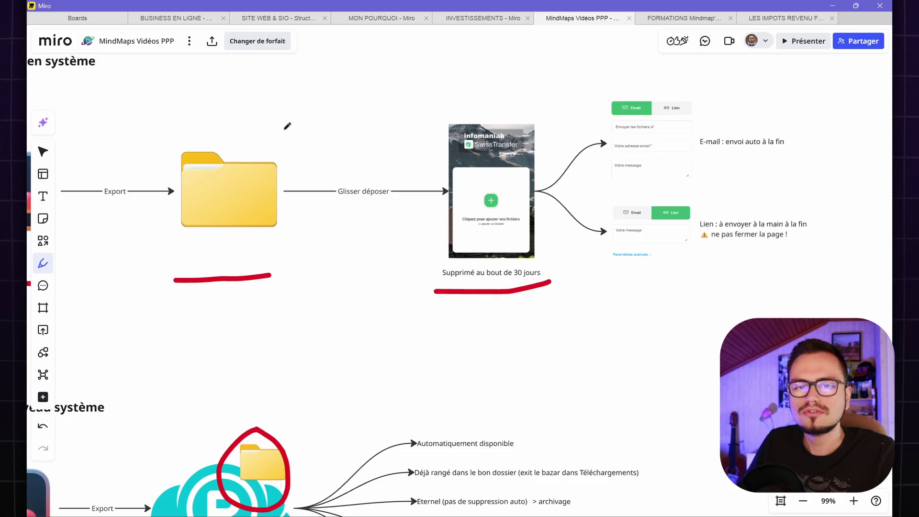
pyautogui.moveTo(238, 176)
pyautogui.mouseDown()
pyautogui.moveTo(307, 169)
pyautogui.moveTo(446, 225)
pyautogui.moveTo(316, 271)
pyautogui.mouseUp()
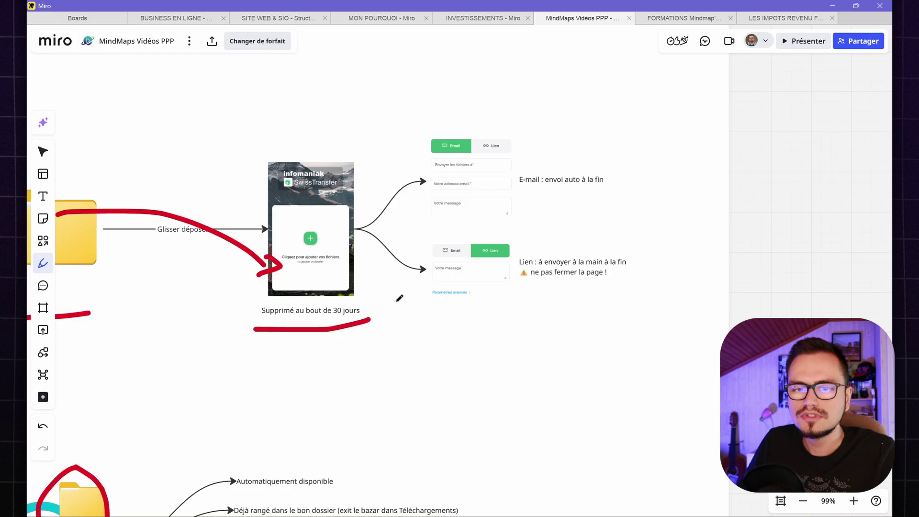
# Circle in red the "Lien : à envoyer à la main à la fin" branch and the Email option of the SwissTransfer form above it
pyautogui.moveTo(556, 231)
pyautogui.mouseDown()
pyautogui.moveTo(610, 318)
pyautogui.moveTo(557, 211)
pyautogui.mouseUp()
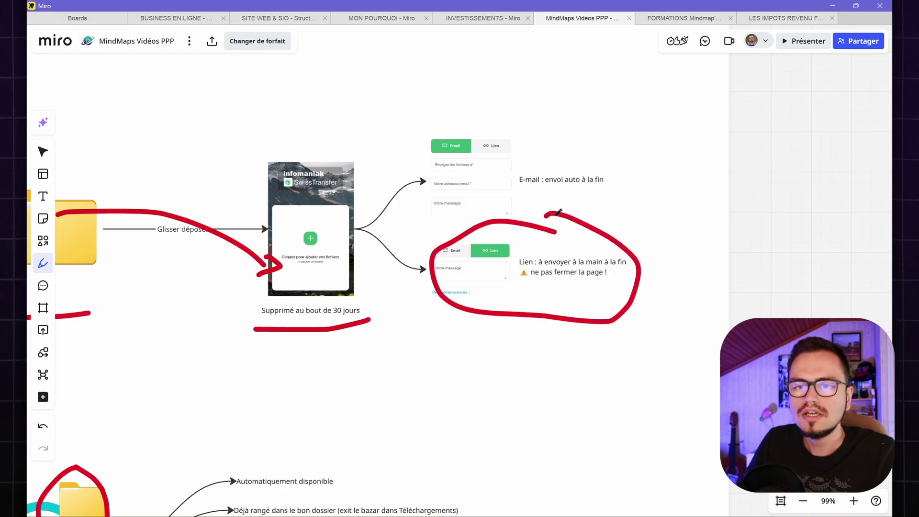
pyautogui.moveTo(432, 143); pyautogui.dragTo(432, 123)
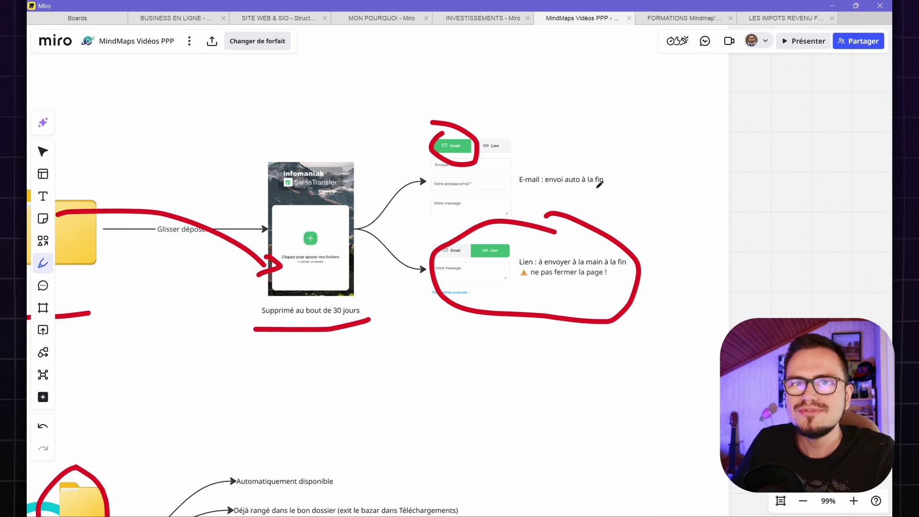
pyautogui.moveTo(606, 185); pyautogui.dragTo(607, 207)
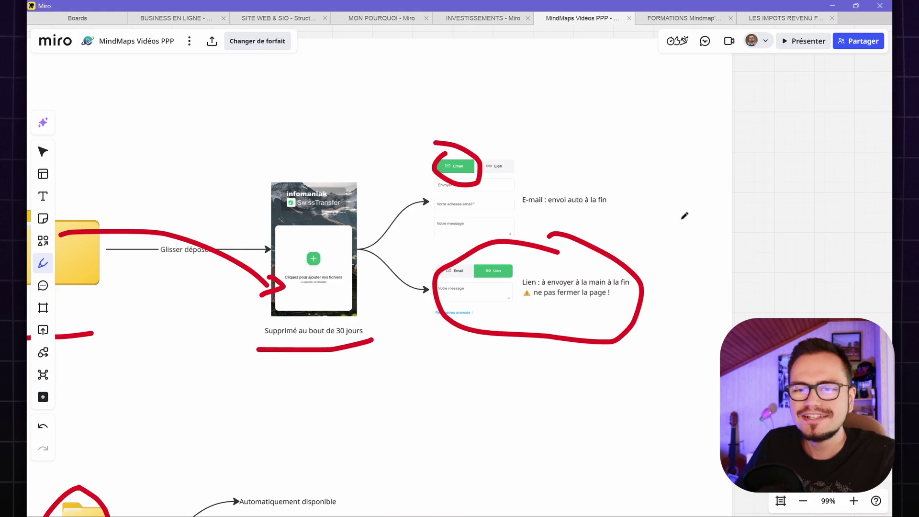
pyautogui.moveTo(682, 219); pyautogui.dragTo(688, 218)
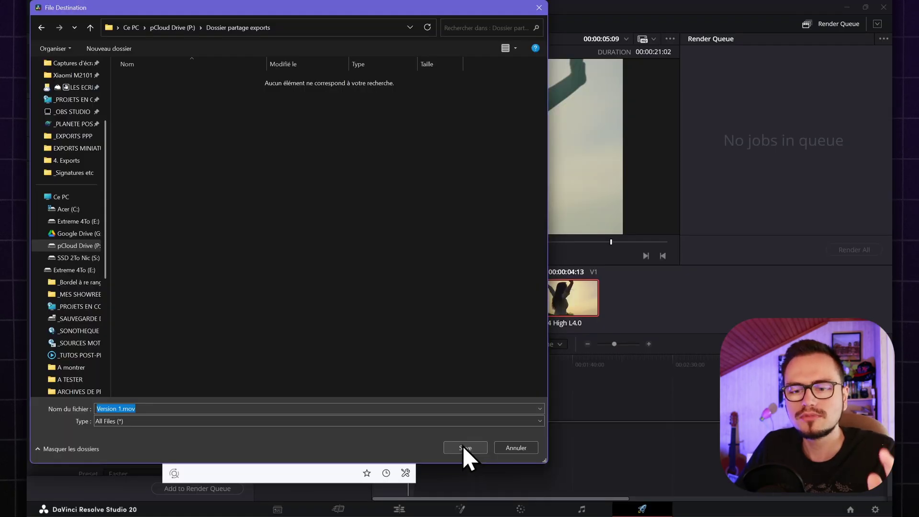
# In DaVinci Resolve, save Version 1.mov's render destination as "Dossier partage exports" on pCloud Drive and add the Version 1 timeline to the render queue
pyautogui.click(462, 446)
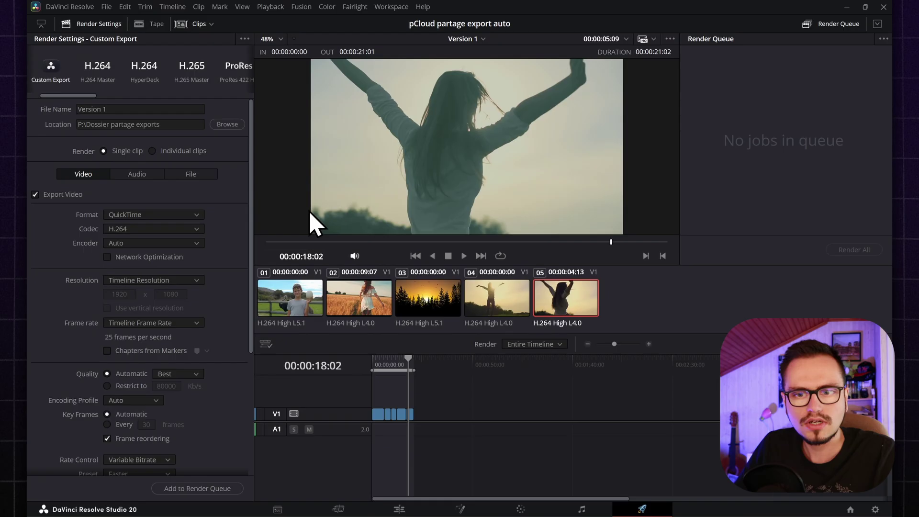
pyautogui.click(398, 363)
pyautogui.moveTo(398, 363); pyautogui.dragTo(373, 366)
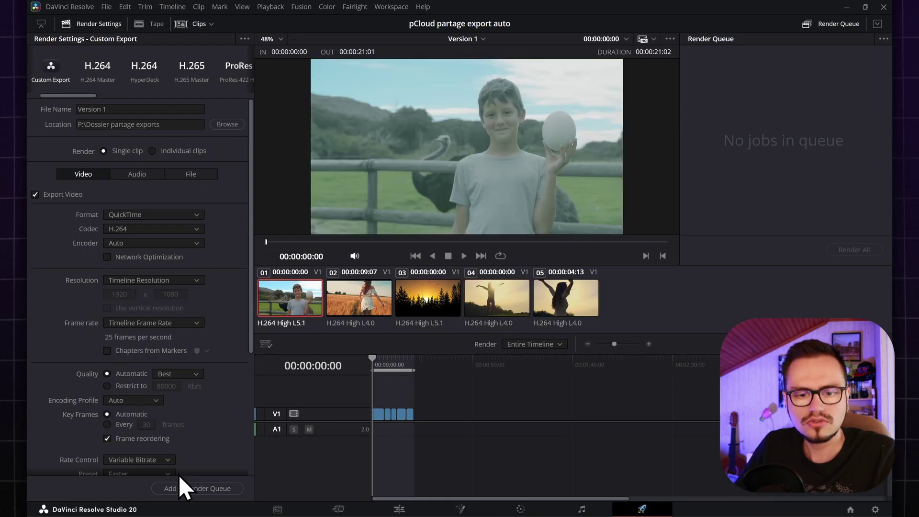
pyautogui.click(194, 488)
# Switch to the Version 2 timeline, queue its export to the same pCloud folder, and render both queued jobs
pyautogui.click(485, 42)
pyautogui.click(485, 66)
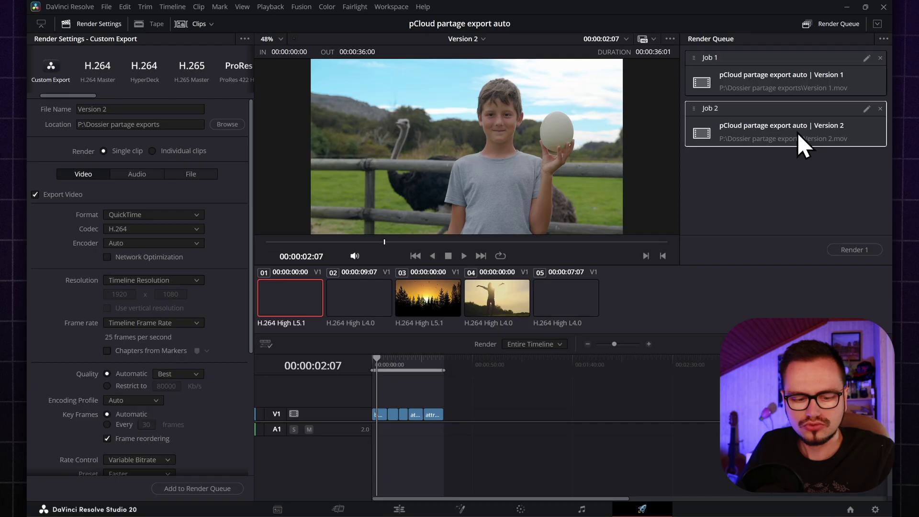
pyautogui.keyDown('ctrl'); pyautogui.click(774, 77); pyautogui.keyUp('ctrl')
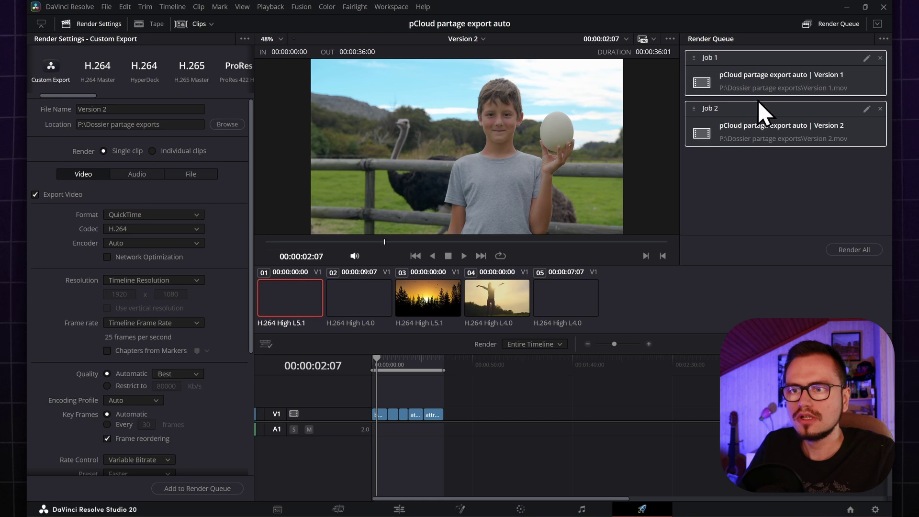
pyautogui.click(860, 249)
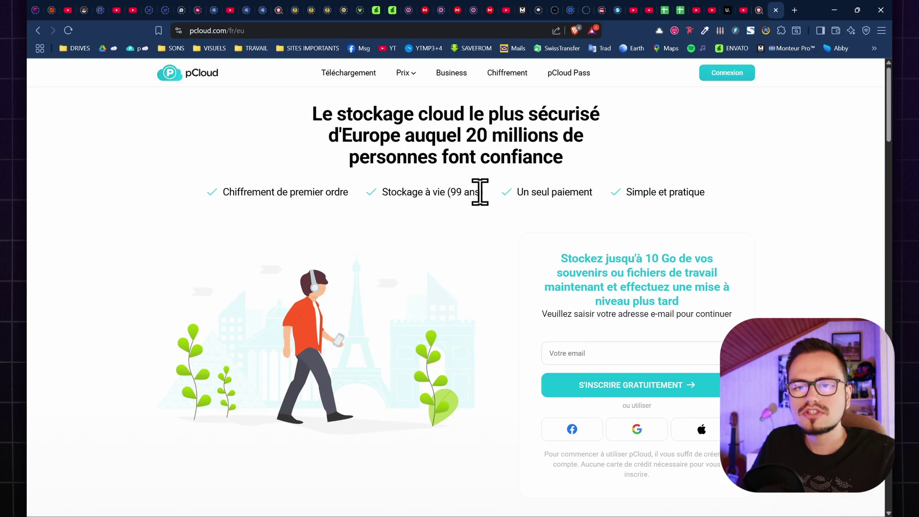
# On the pCloud website in the browser, highlight the "Stockage à vie (99 ans)" benefit and clear the selection
pyautogui.moveTo(480, 192); pyautogui.dragTo(383, 189)
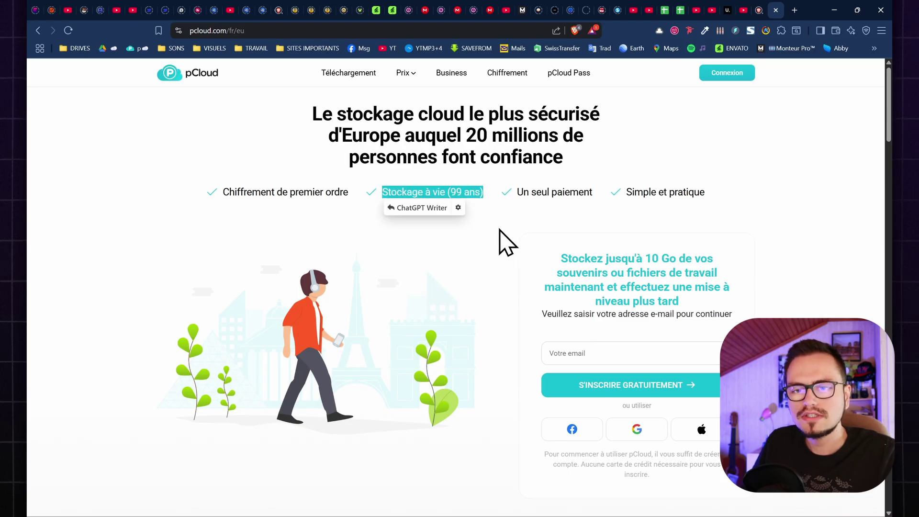
pyautogui.click(506, 242)
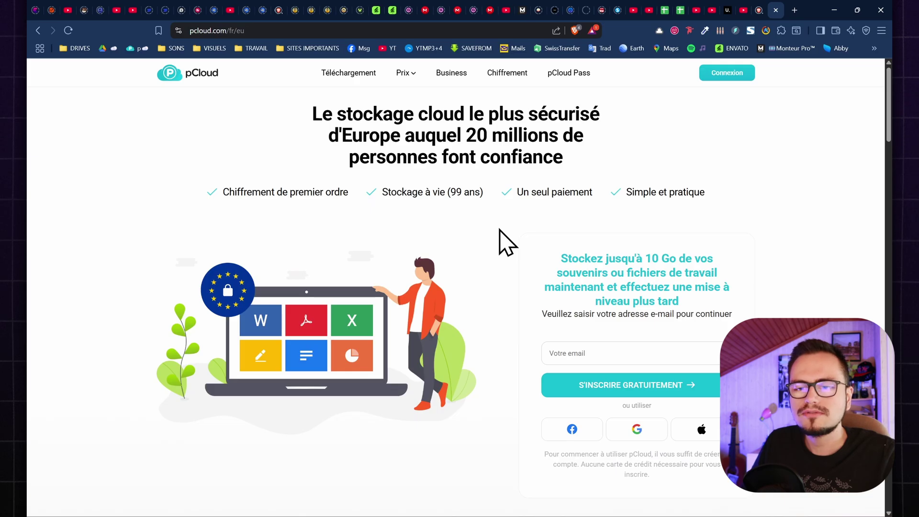